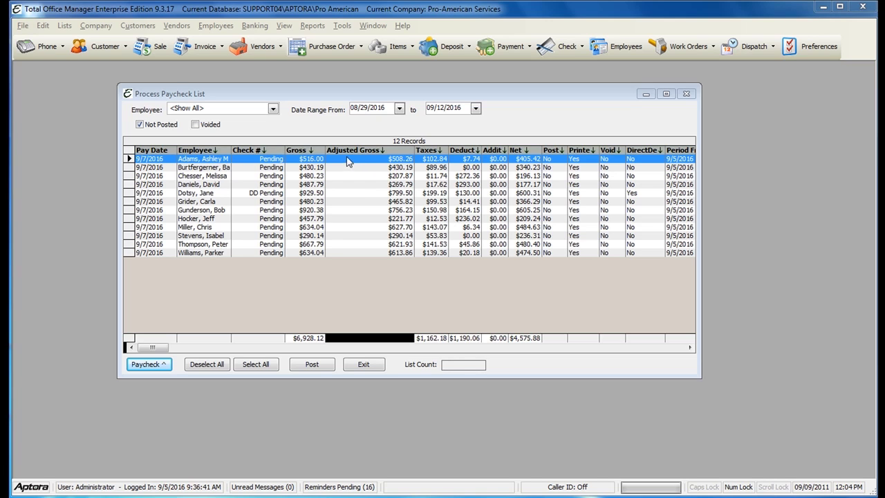
Open the Employees menu to reach the payroll commands
left_click(217, 26)
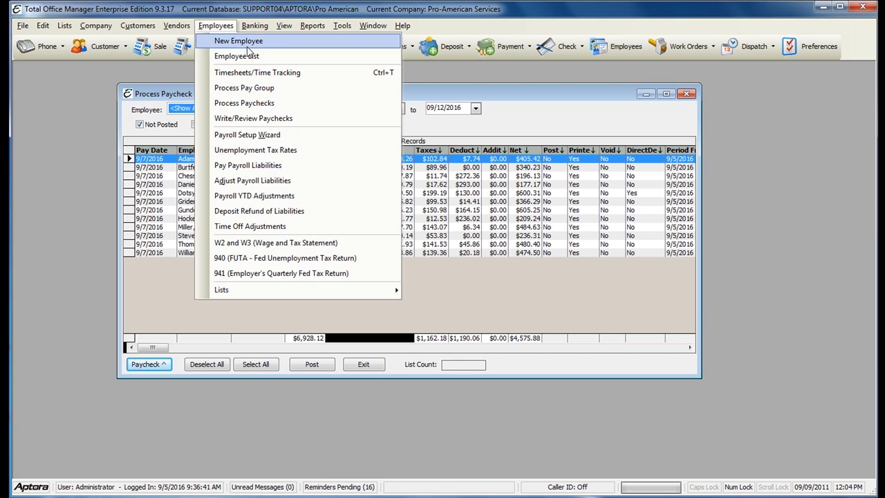
Open the Process Paycheck List and set the date range from 09/07/2016 to 09/07/2016
left_click(261, 105)
left_click_drag(264, 88, 268, 82)
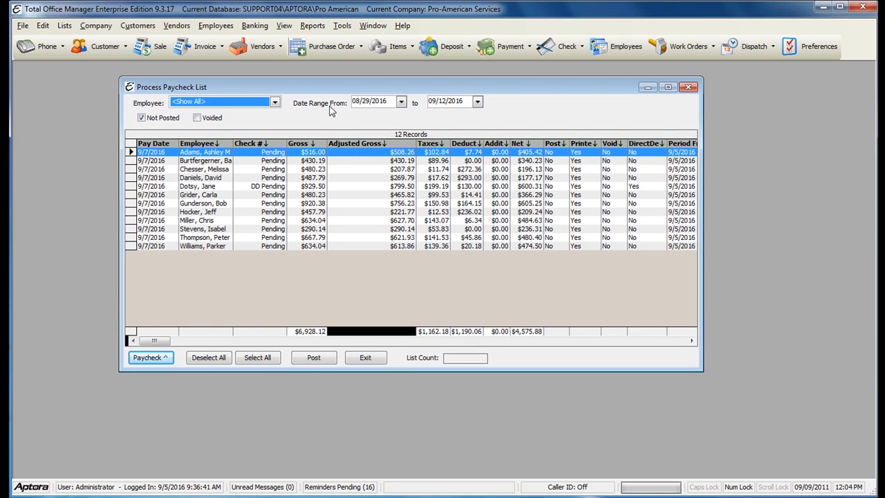
left_click(392, 101)
type("09/07/")
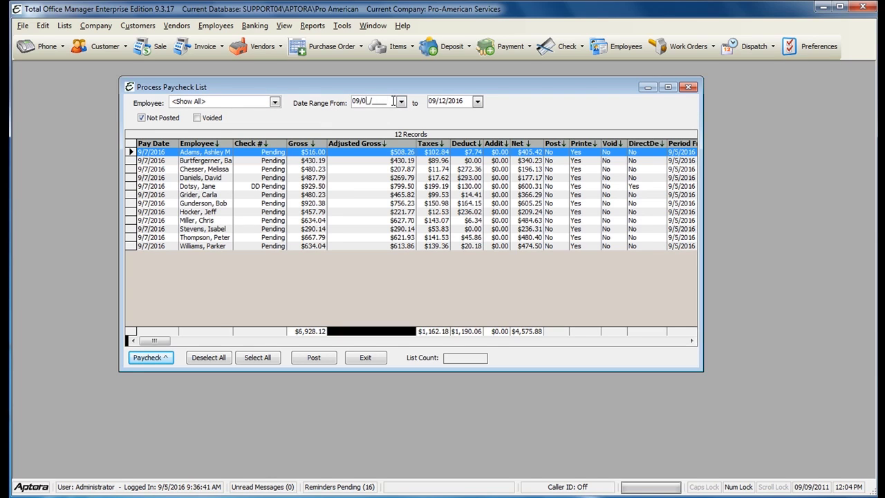
type("2016")
key("Tab")
type("09")
Keep the Not Posted filter on and widen the list to show the Period From/To columns
left_click(141, 119)
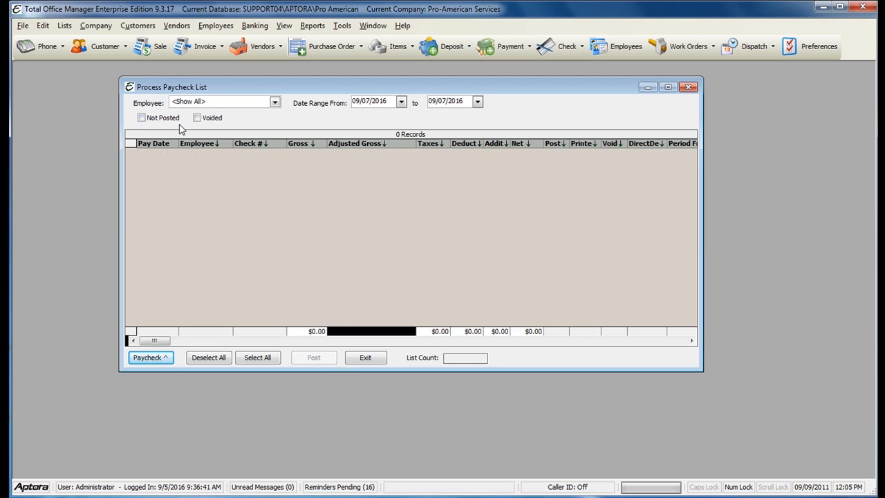
left_click(142, 118)
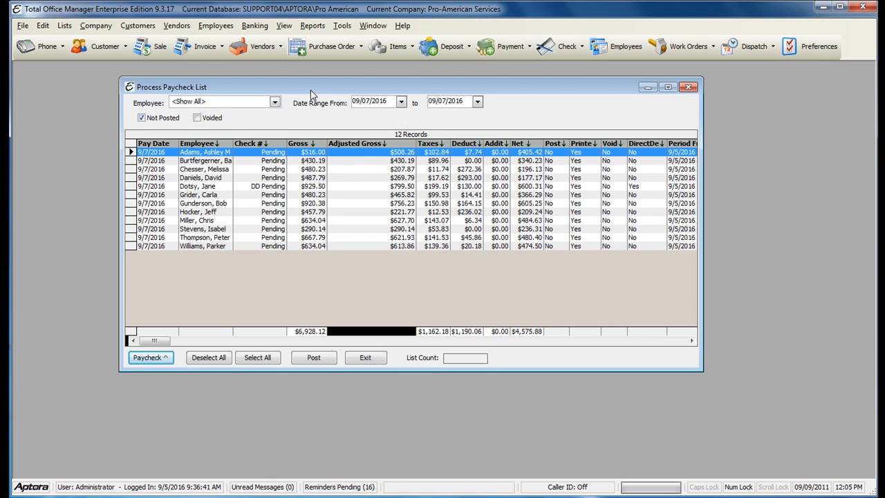
left_click_drag(310, 87, 303, 81)
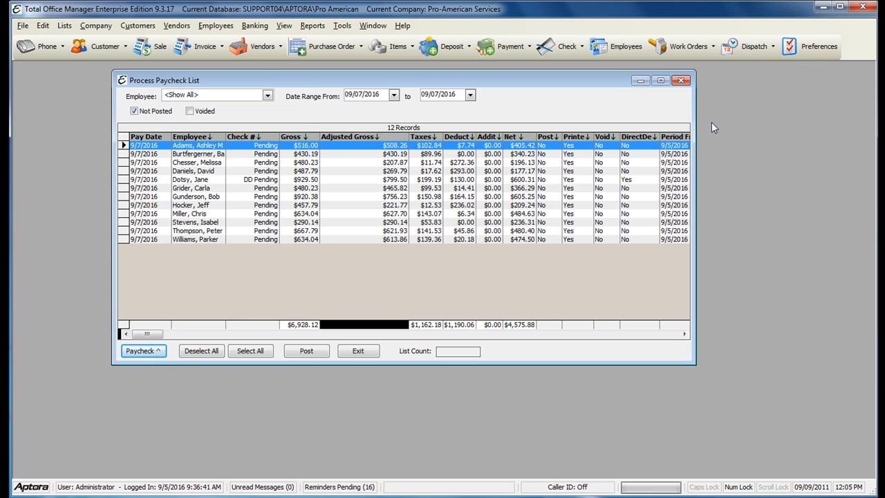
left_click_drag(693, 122, 788, 122)
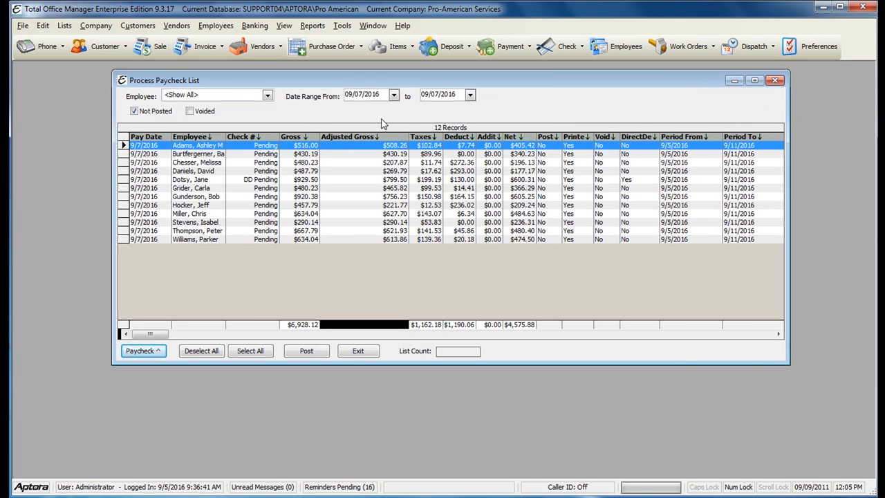
Open the first paycheck and enter 200.00 as the Sales Commission total on Earnings
double_click(331, 149)
left_click_drag(331, 136, 332, 77)
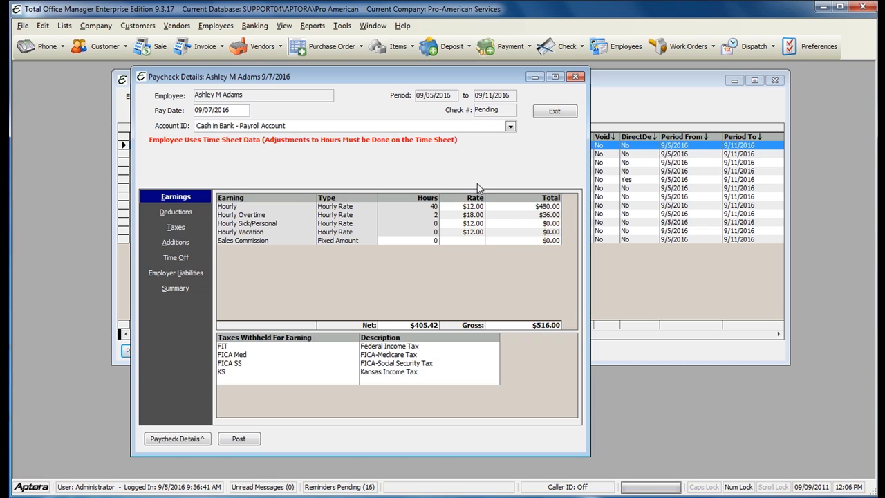
left_click(468, 206)
left_click(396, 240)
left_click(543, 240)
type("200.00")
left_click(518, 232)
Replace the 401 K deduction amount with 10 on the Deductions tab
left_click(176, 213)
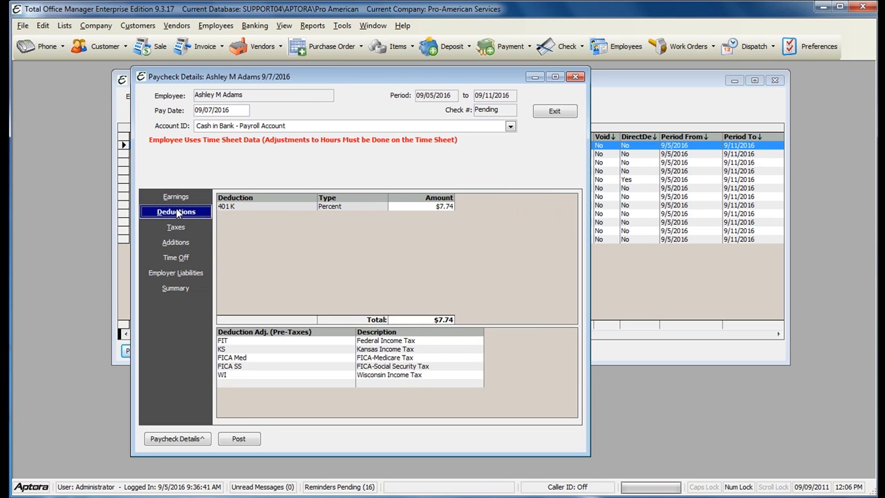
left_click(445, 208)
double_click(444, 209)
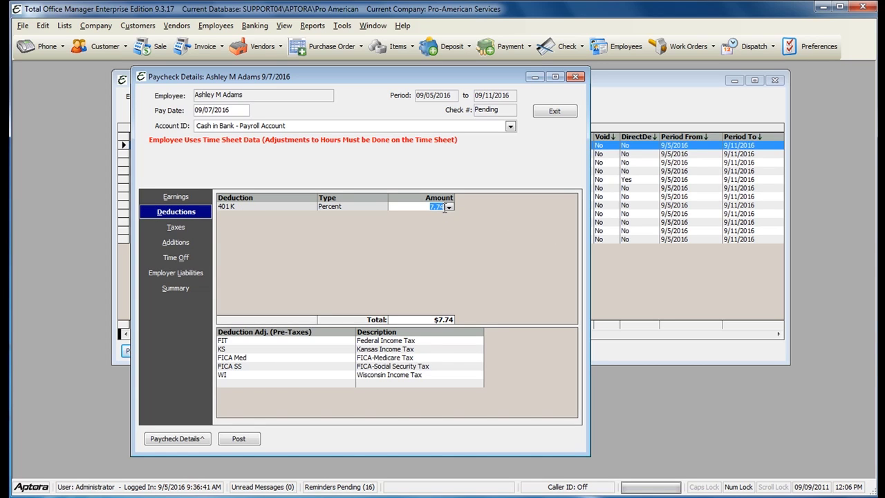
type("10")
Review the paycheck's Taxes, Employer Liabilities, Additions and Earnings tabs
left_click(179, 228)
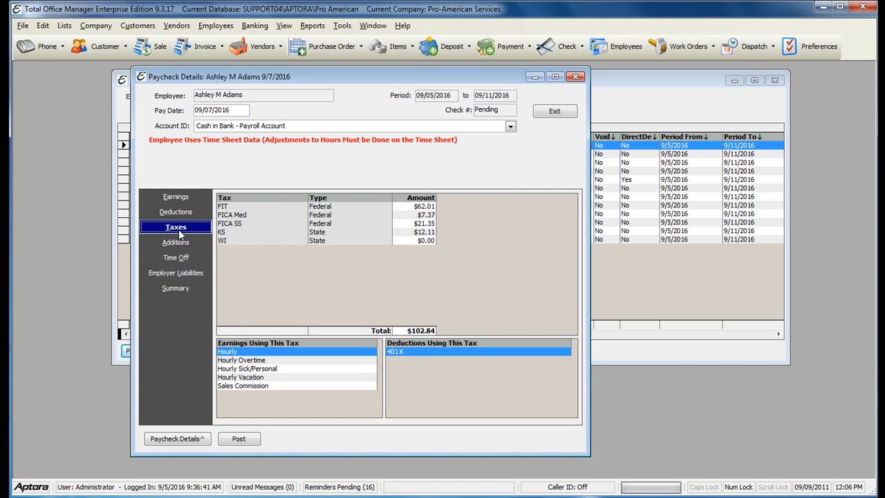
left_click(182, 274)
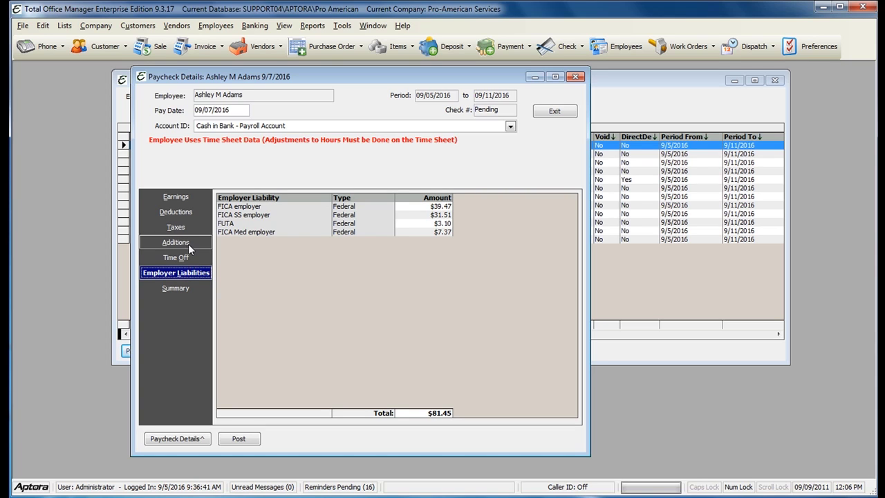
left_click(182, 243)
left_click(178, 200)
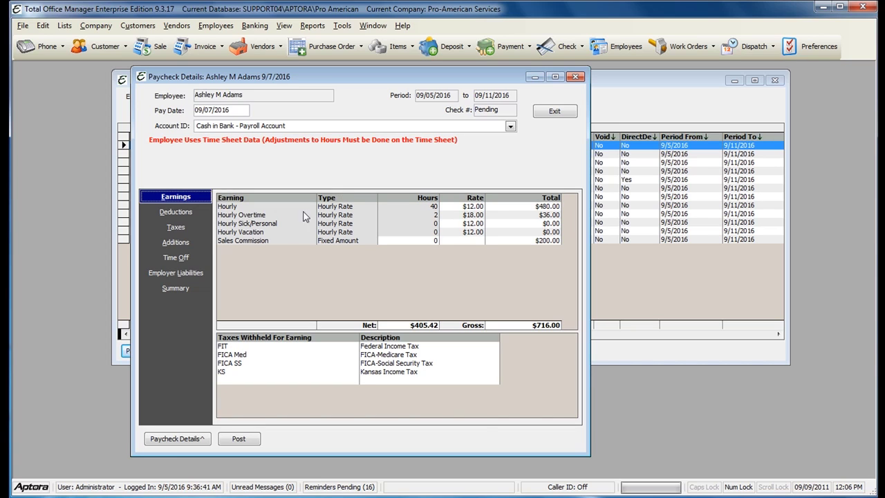
left_click(186, 439)
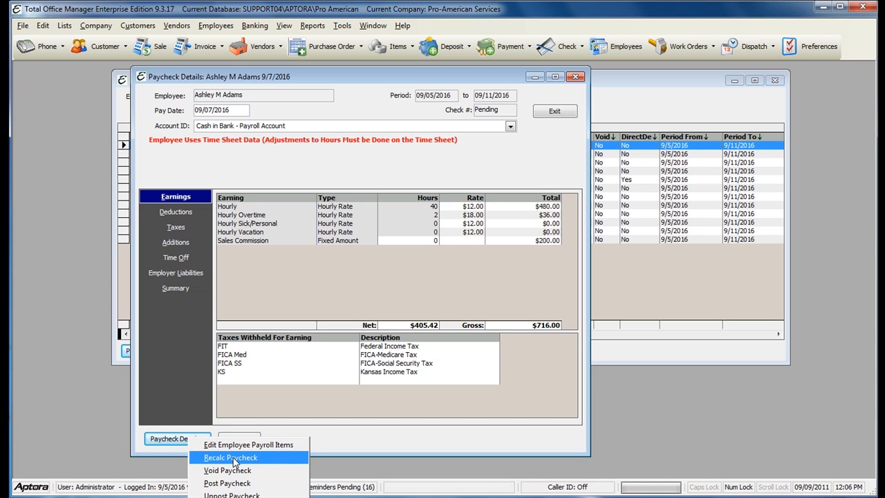
Recalculate the first paycheck to $549.76 net and return to the paycheck list
left_click(234, 457)
left_click_drag(455, 227, 419, 163)
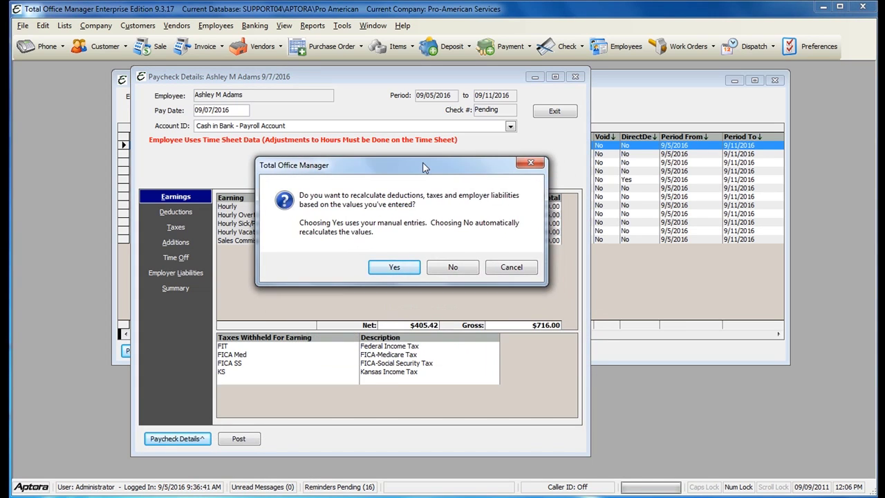
left_click(389, 269)
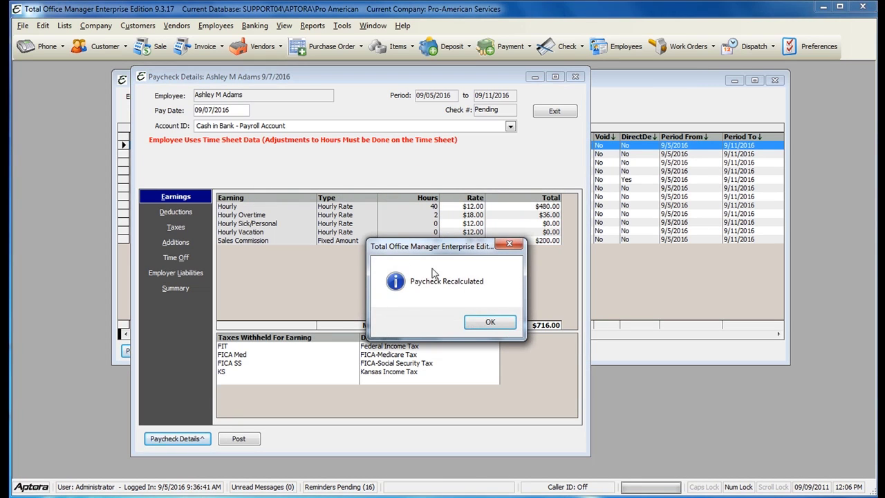
left_click(485, 326)
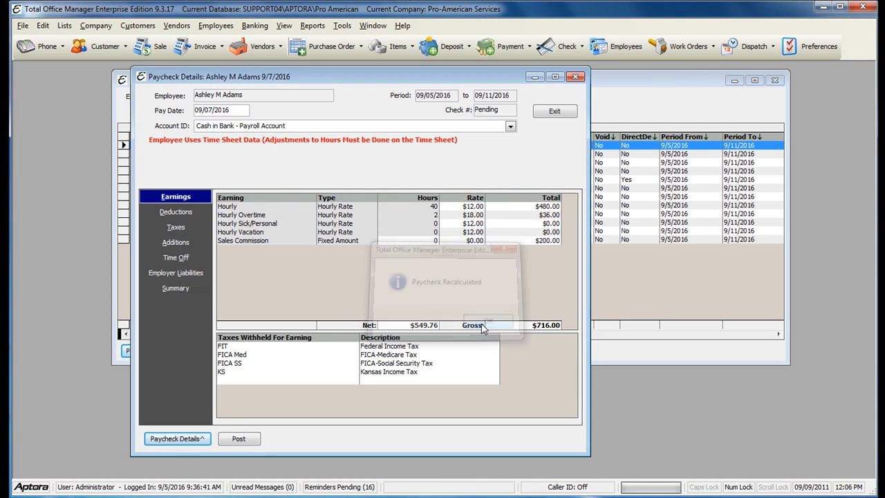
left_click(554, 113)
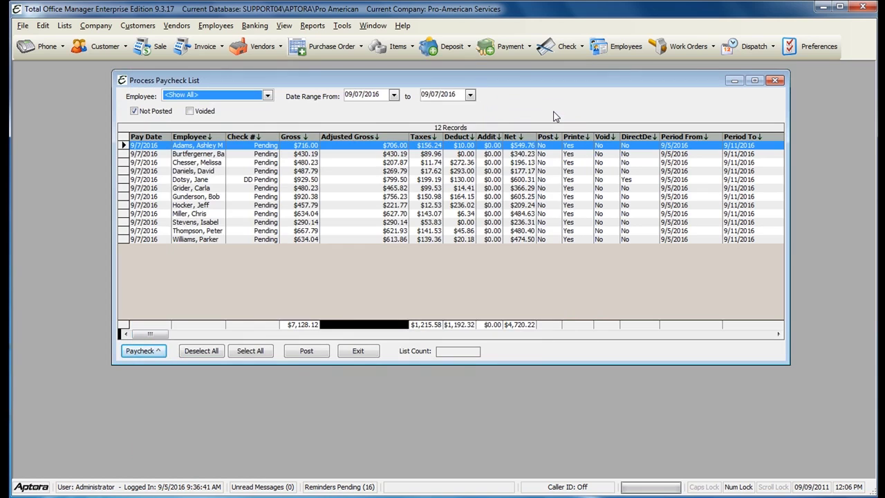
left_click(307, 154)
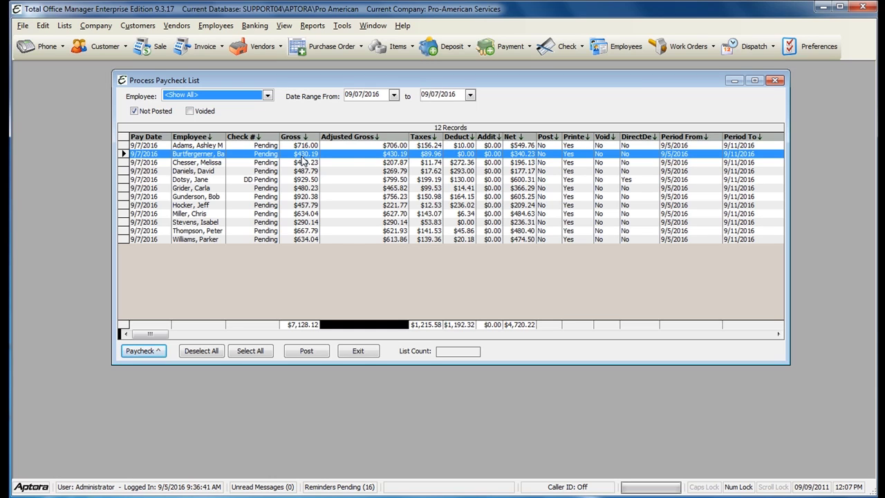
Open the third employee's paycheck and enter 2 hourly overtime hours
left_click(243, 163)
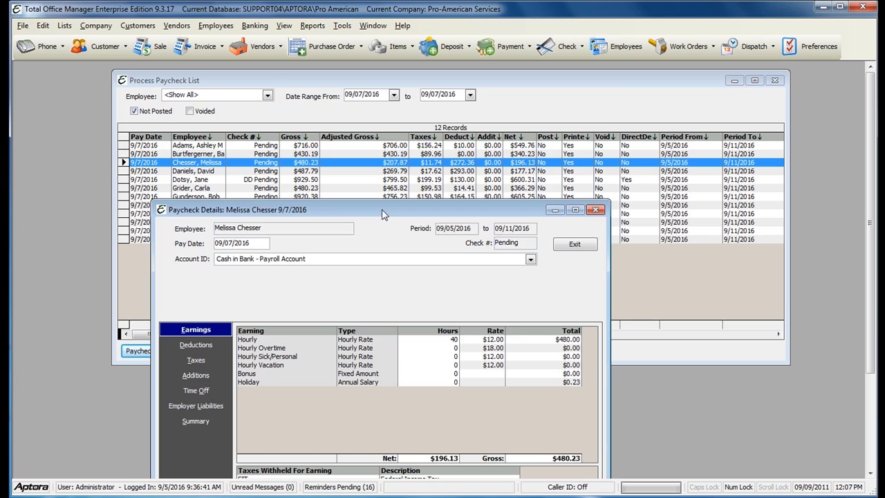
left_click_drag(345, 188, 378, 82)
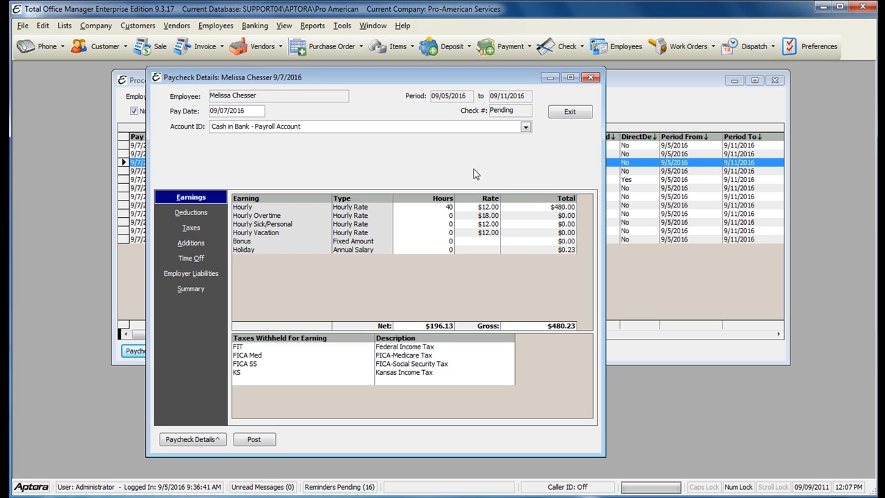
left_click(446, 219)
type("2")
key("Tab")
key("Tab")
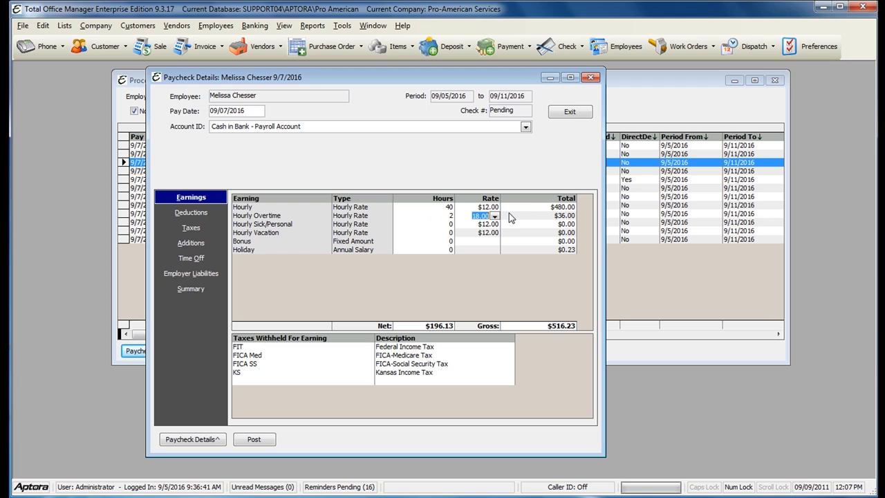
Recalculate that paycheck to $516.23 gross and $230.09 net, then close it
left_click(206, 439)
left_click(280, 459)
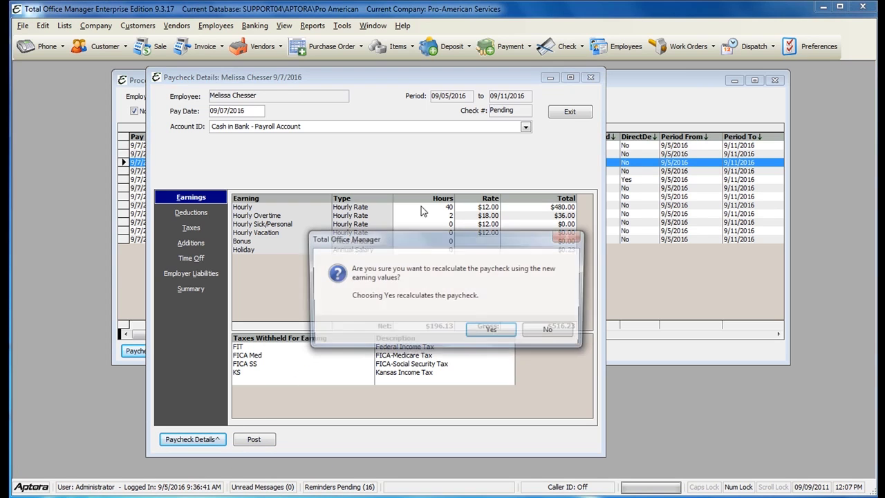
left_click(492, 332)
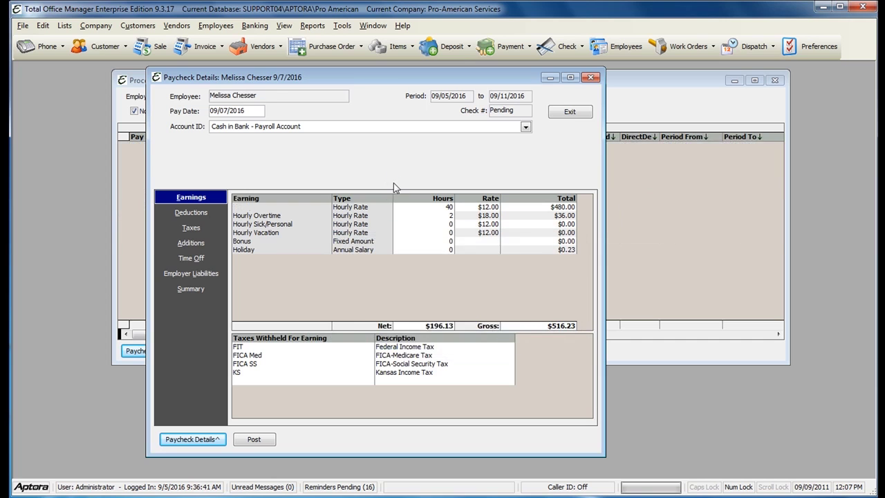
left_click(513, 331)
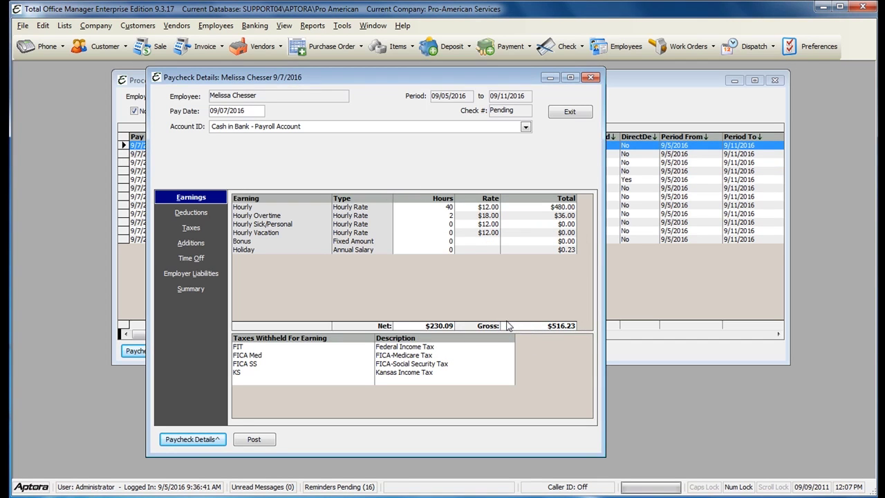
left_click(565, 114)
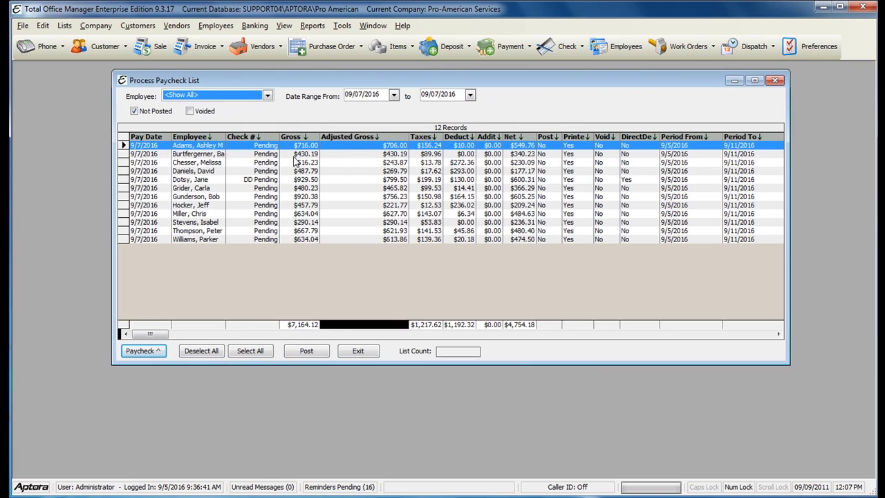
Select all 12 paychecks ($7,164.12 gross, $4,754.18 net) and choose Post
left_click(256, 355)
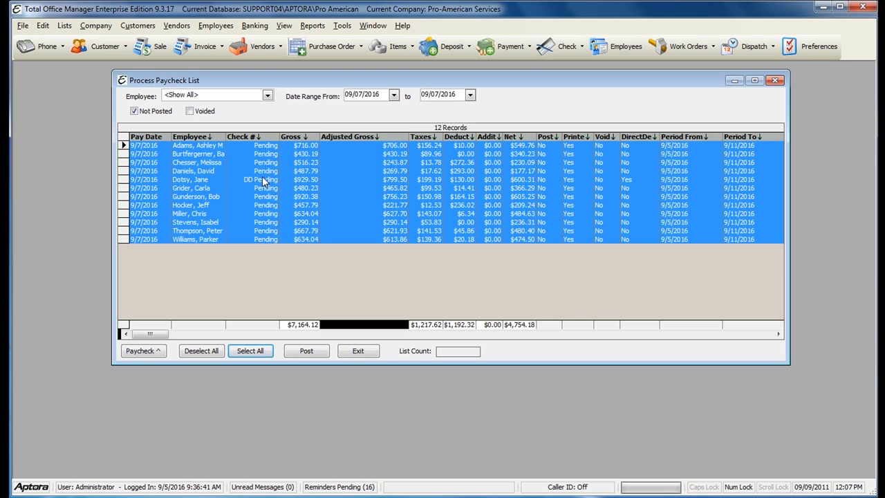
left_click(306, 351)
left_click_drag(384, 238, 328, 145)
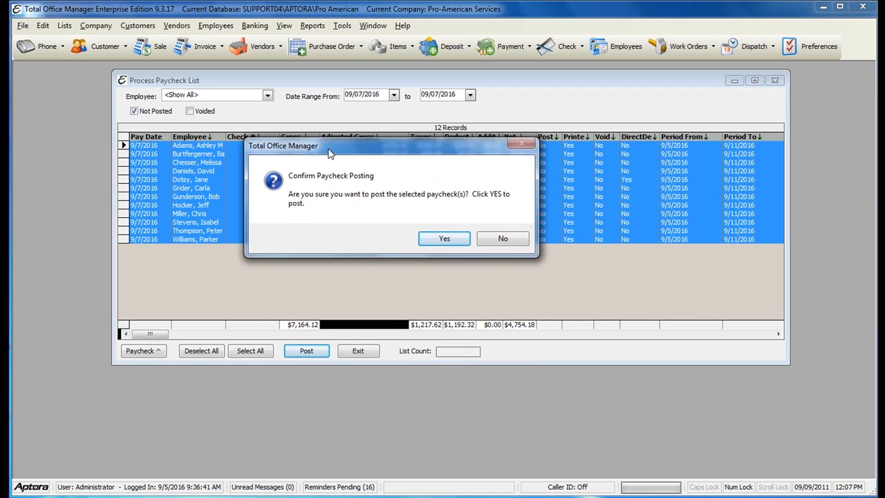